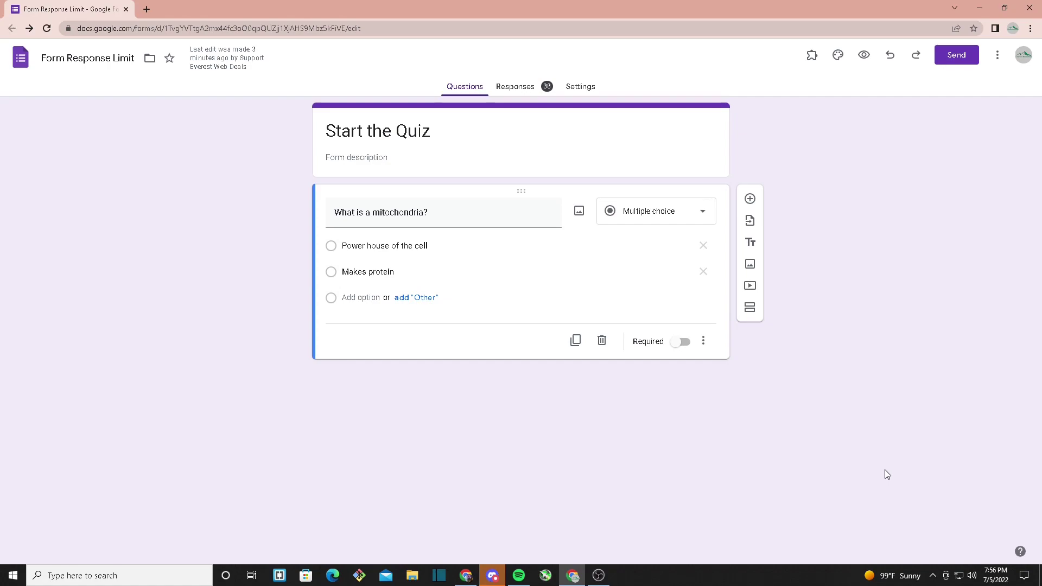
Step: From the Add-ons menu, open the Form Response Limit add-on's Configure panel
{"action": "left_click", "coordinate": [812, 56]}
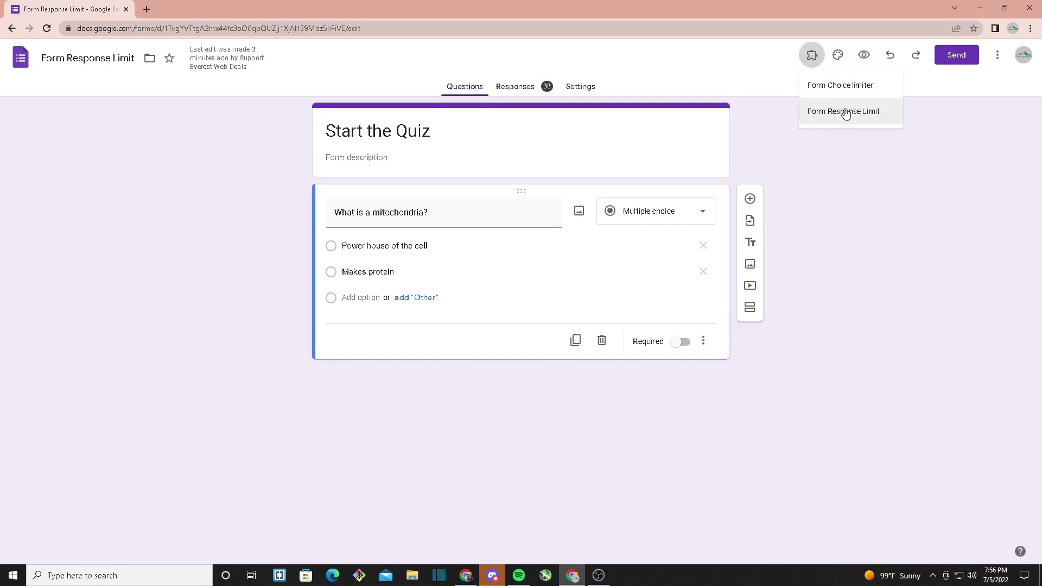
{"action": "left_click", "coordinate": [845, 113]}
{"action": "left_click", "coordinate": [497, 129]}
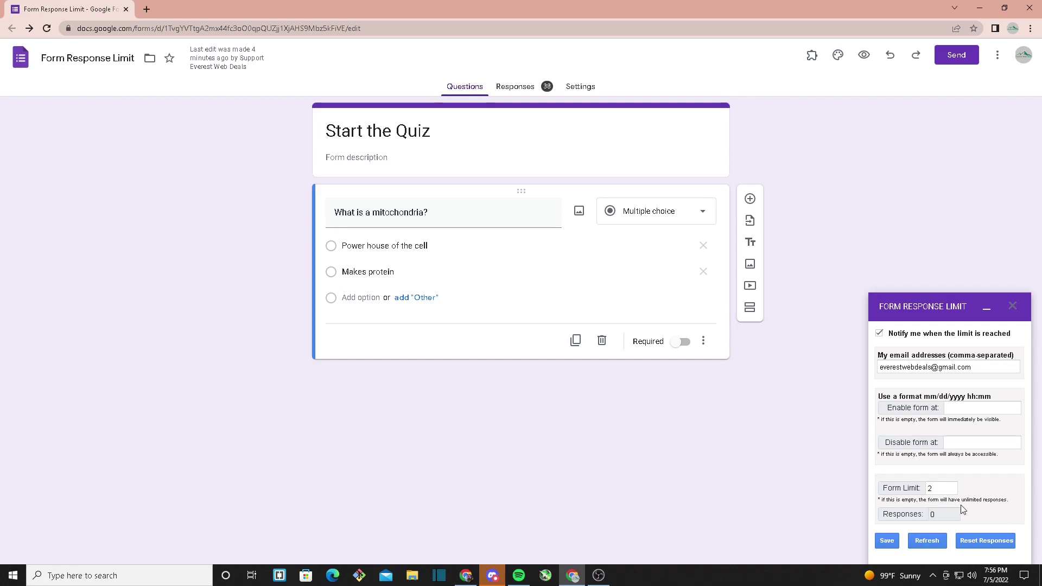
Step: Enter 2 as the Form Limit, save it, and open the live 'Start the Quiz' form
{"action": "left_click", "coordinate": [930, 487]}
{"action": "type", "text": "2"}
{"action": "left_click", "coordinate": [974, 475]}
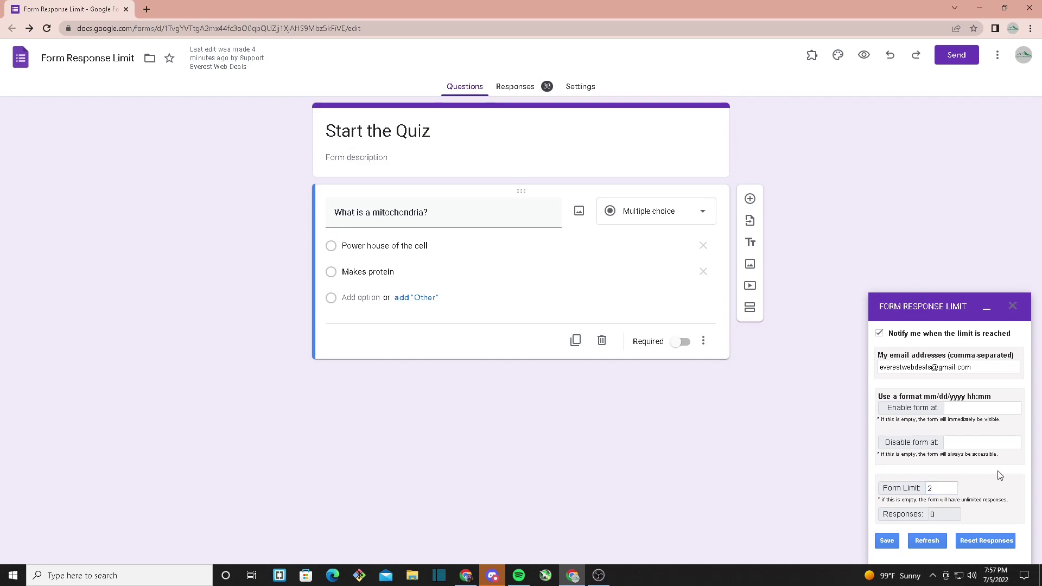
{"action": "left_click", "coordinate": [893, 539]}
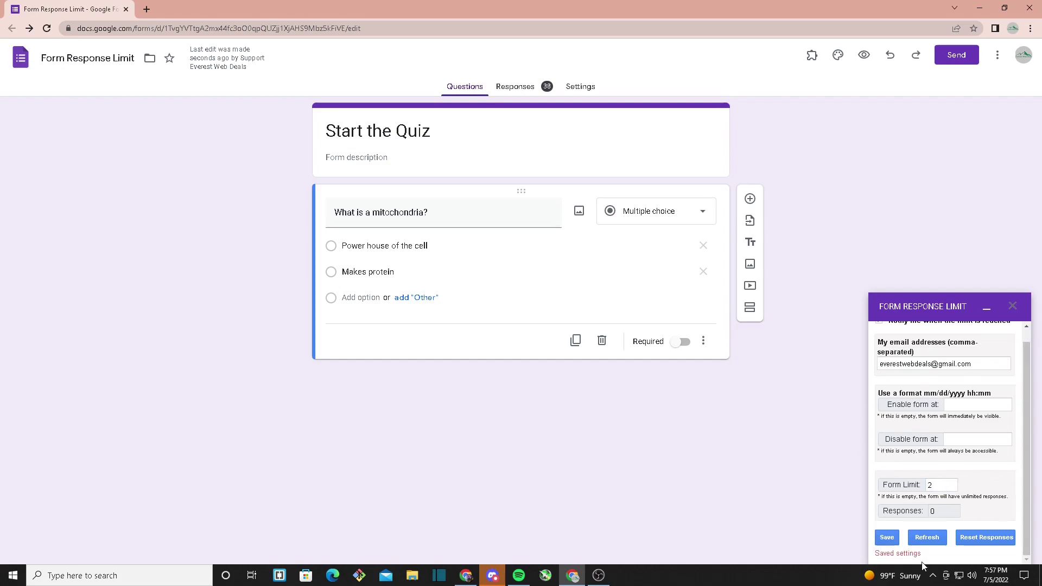
{"action": "triple_click", "coordinate": [899, 552]}
{"action": "left_click", "coordinate": [900, 552]}
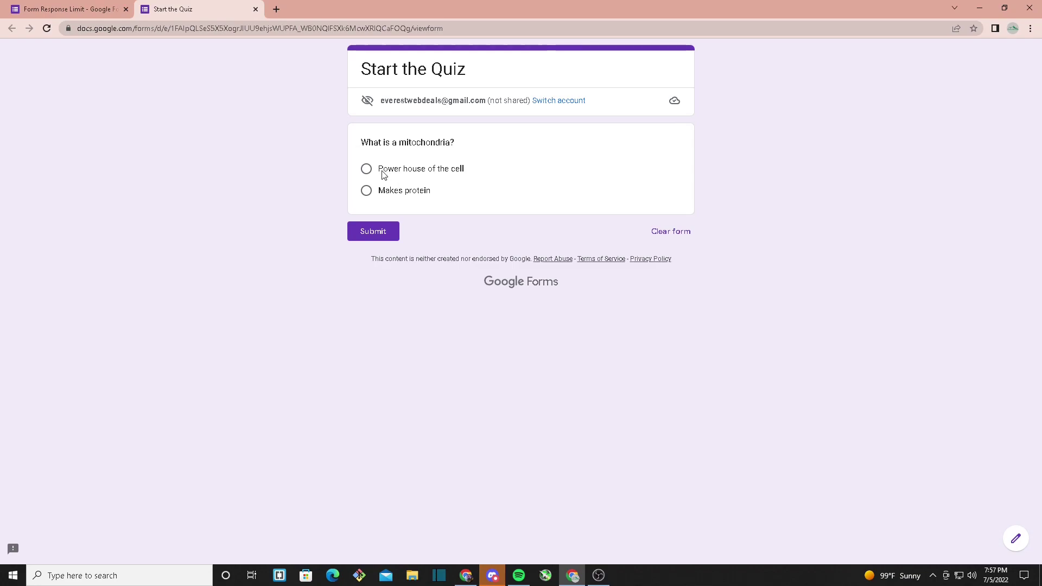
Step: Submit a first response answering 'Power house of the cell' and refresh the add-on's response count
{"action": "left_click", "coordinate": [383, 172]}
{"action": "left_click", "coordinate": [381, 252]}
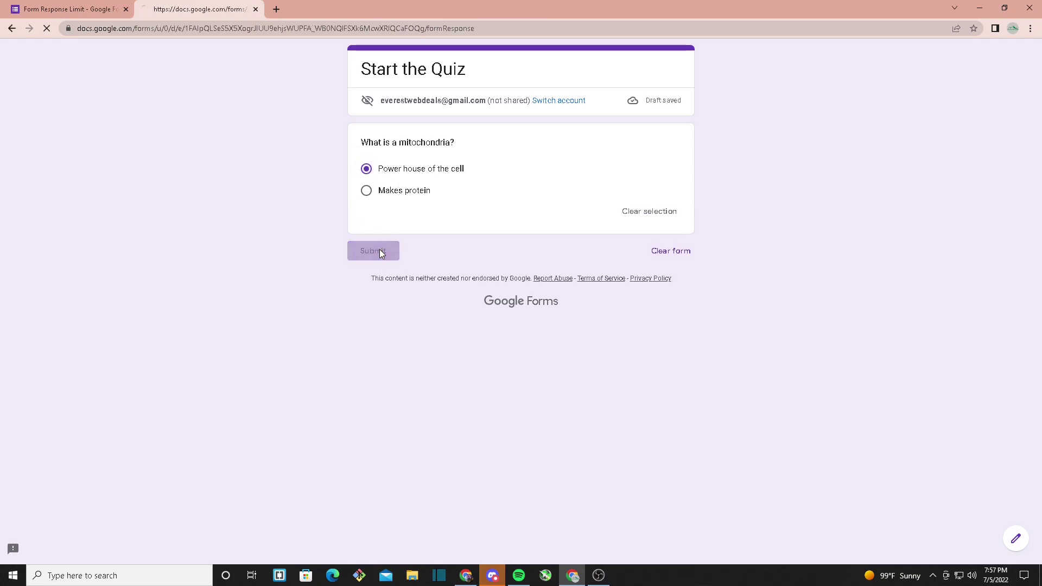
{"action": "key", "text": "ctrl+Tab"}
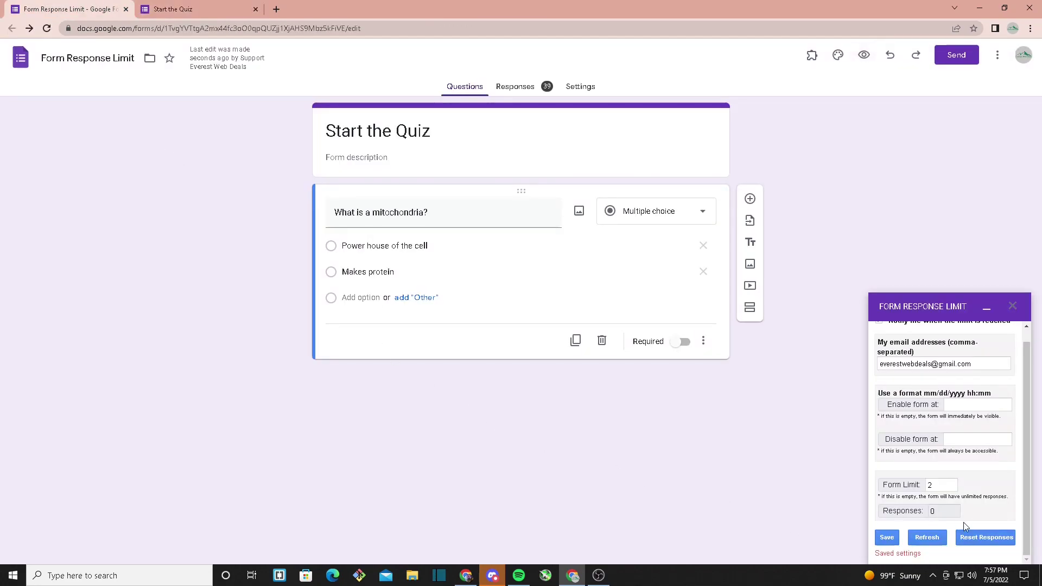
{"action": "left_click", "coordinate": [922, 538]}
{"action": "left_click_drag", "start_coordinate": [947, 521], "coordinate": [916, 523]}
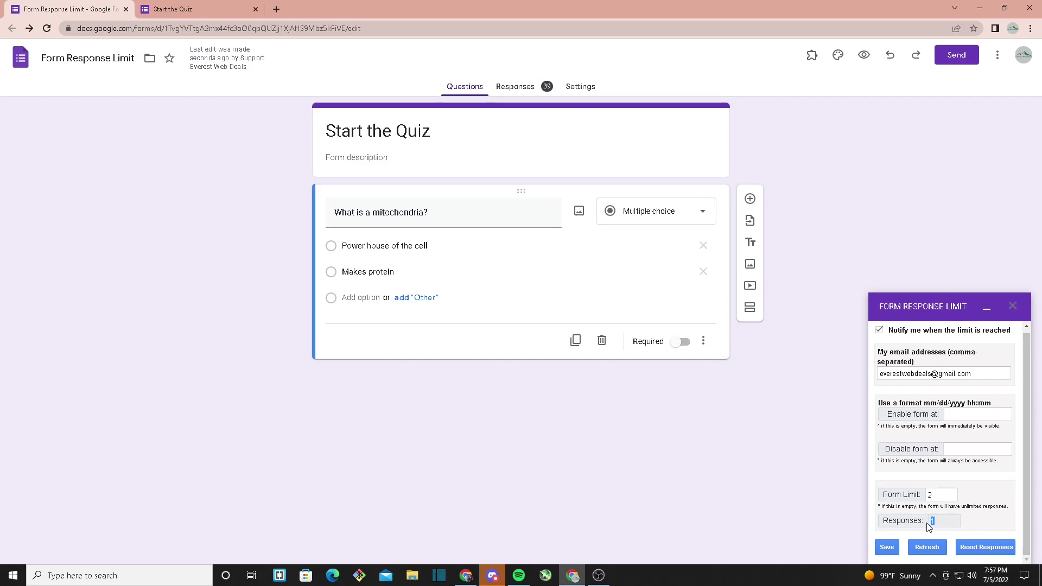
{"action": "left_click", "coordinate": [888, 548]}
Step: Submit a second quiz response, then check the add-on reports the limit reached
{"action": "left_click", "coordinate": [213, 7]}
{"action": "left_click", "coordinate": [382, 126]}
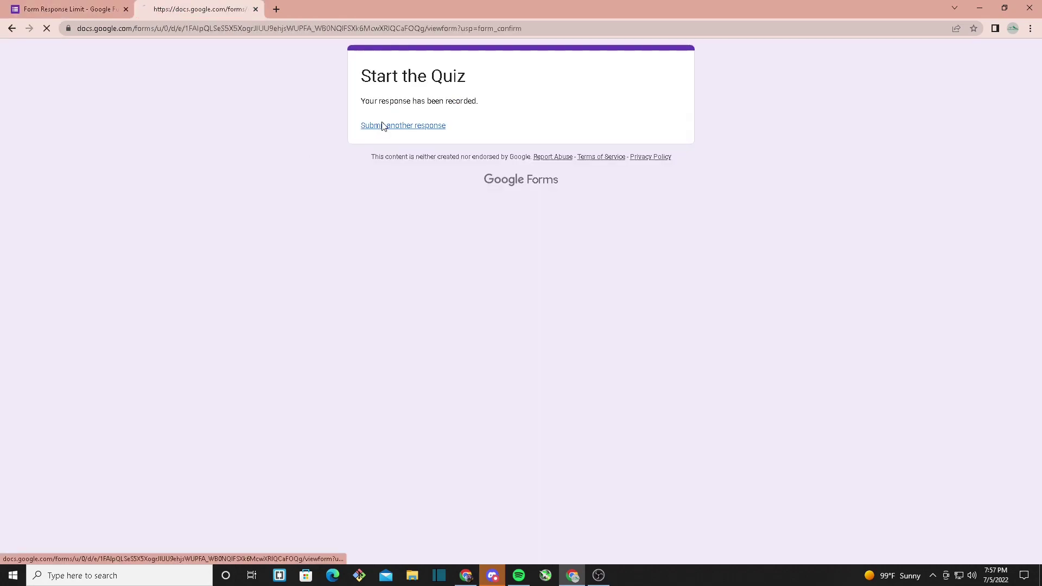
{"action": "left_click", "coordinate": [407, 169]}
{"action": "left_click", "coordinate": [370, 249]}
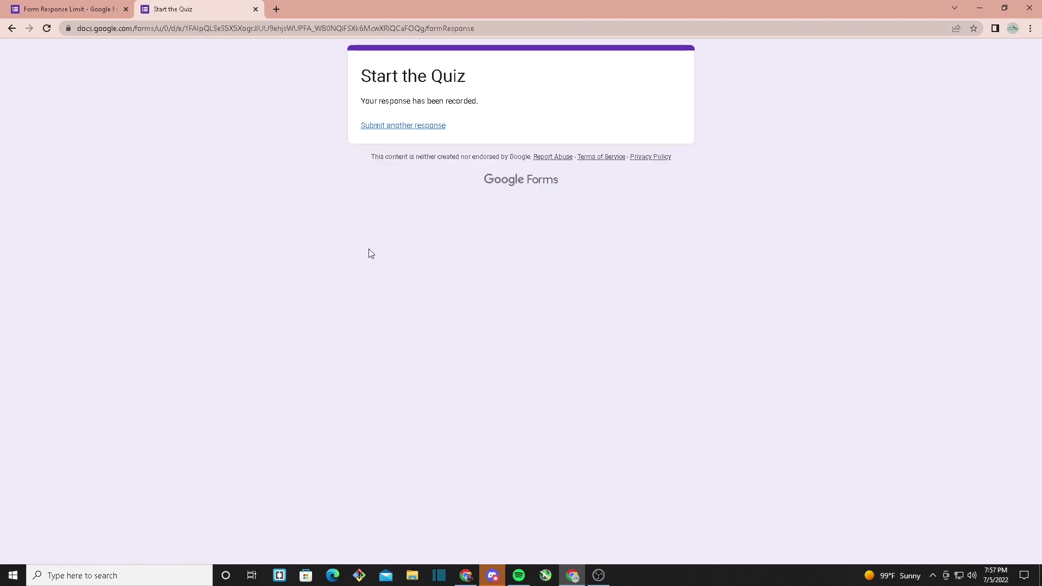
{"action": "left_click", "coordinate": [94, 8]}
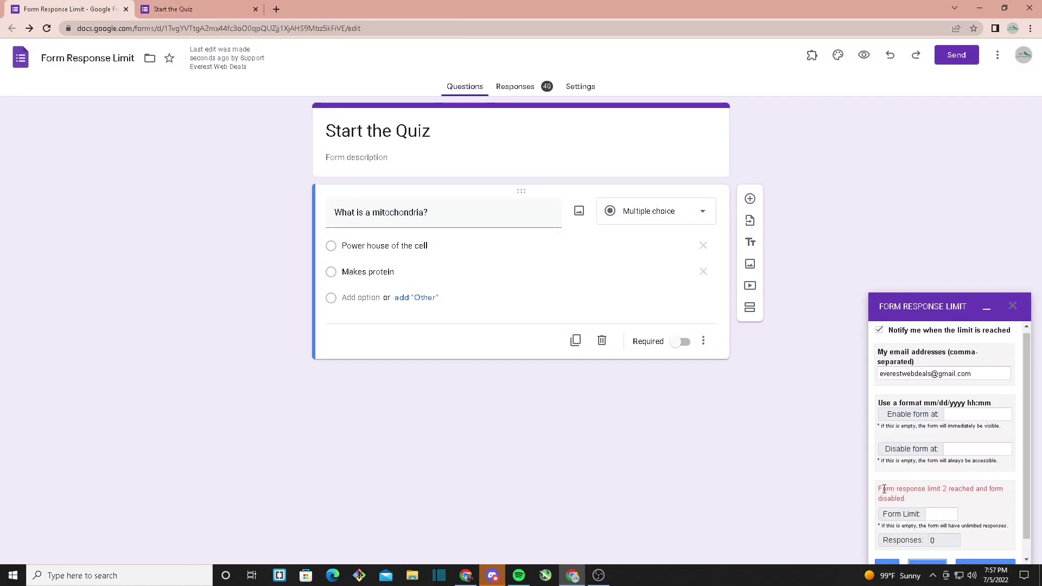
{"action": "left_click_drag", "start_coordinate": [883, 489], "coordinate": [889, 489]}
Step: Read the 'Form response limit reached' email in Gmail in a new tab, then return to Forms
{"action": "left_click", "coordinate": [885, 489]}
{"action": "left_click", "coordinate": [276, 9]}
{"action": "type", "text": "gma"}
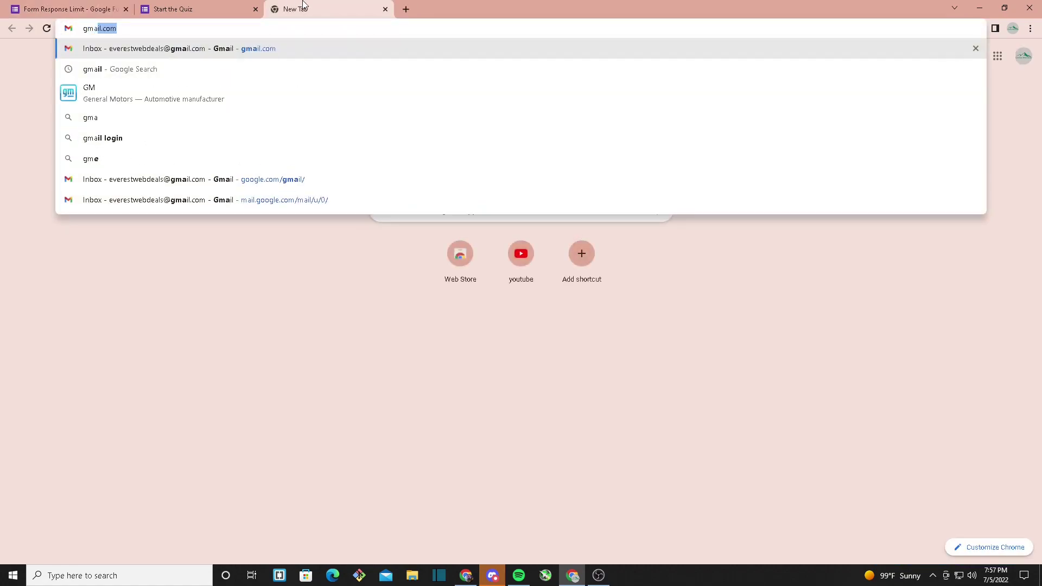
{"action": "key", "text": "Return"}
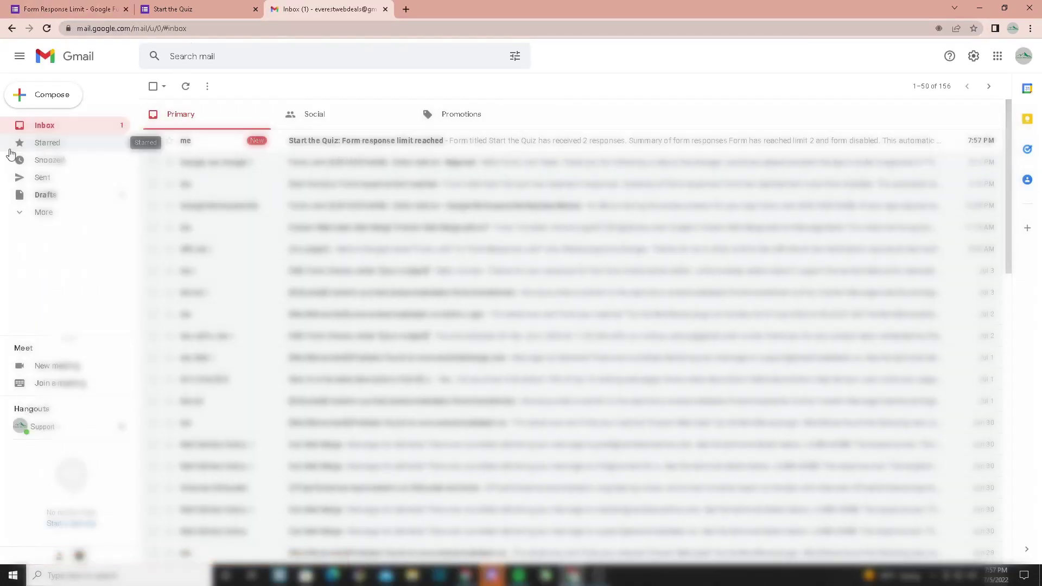
{"action": "left_click", "coordinate": [363, 144]}
{"action": "key", "text": "ctrl+1"}
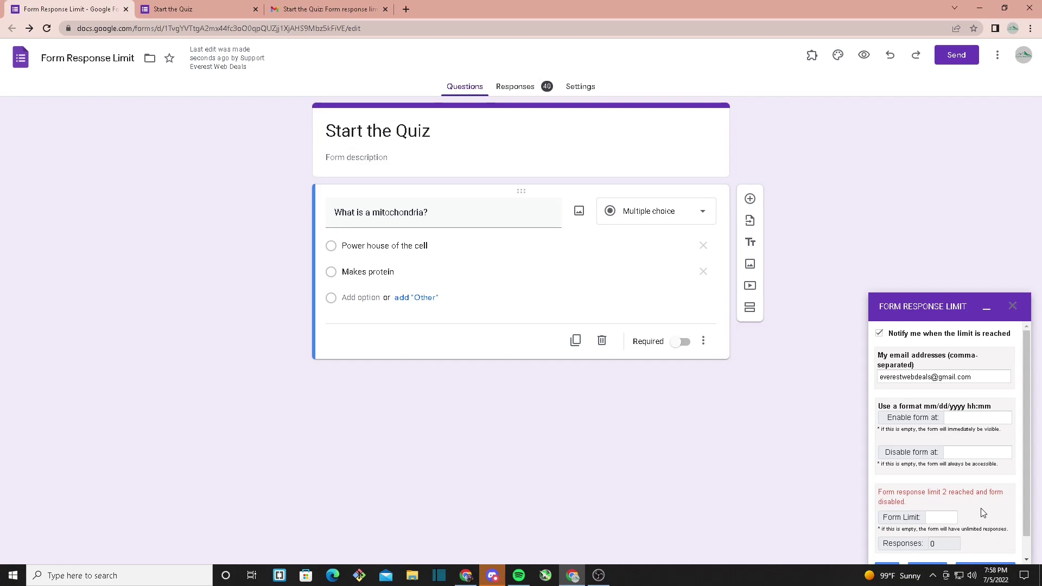
Step: Set the form's opening time to 07/05/2022 just after 20:00
{"action": "left_click", "coordinate": [963, 418]}
{"action": "left_click", "coordinate": [952, 477]}
{"action": "left_click", "coordinate": [968, 479]}
{"action": "left_click", "coordinate": [971, 418]}
{"action": "left_click", "coordinate": [950, 473]}
Step: Set the closing time to 07/05/2022 20:09 and save the schedule
{"action": "left_click", "coordinate": [961, 454]}
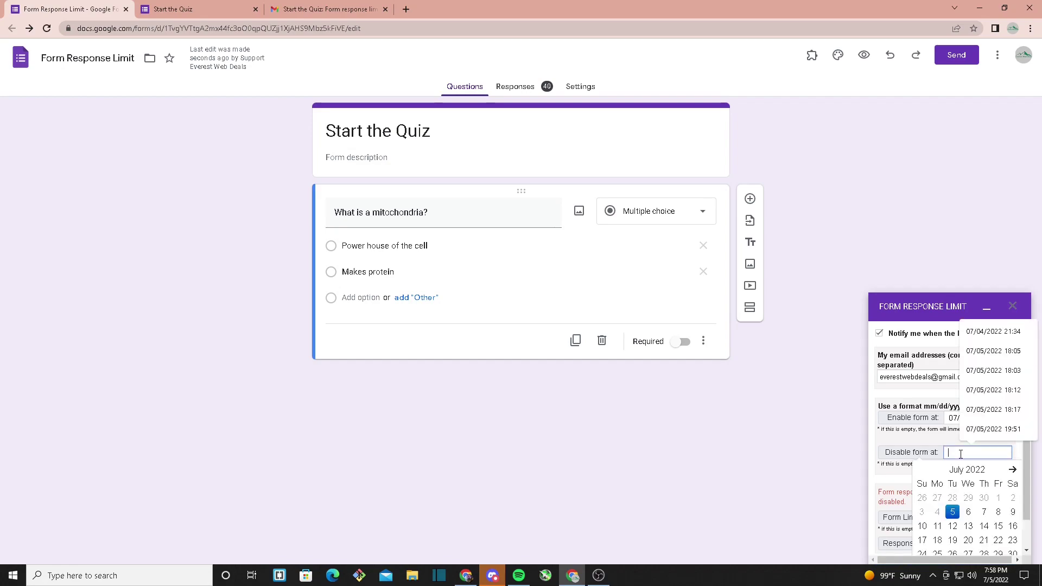
{"action": "left_click", "coordinate": [949, 508]}
{"action": "left_click", "coordinate": [954, 487]}
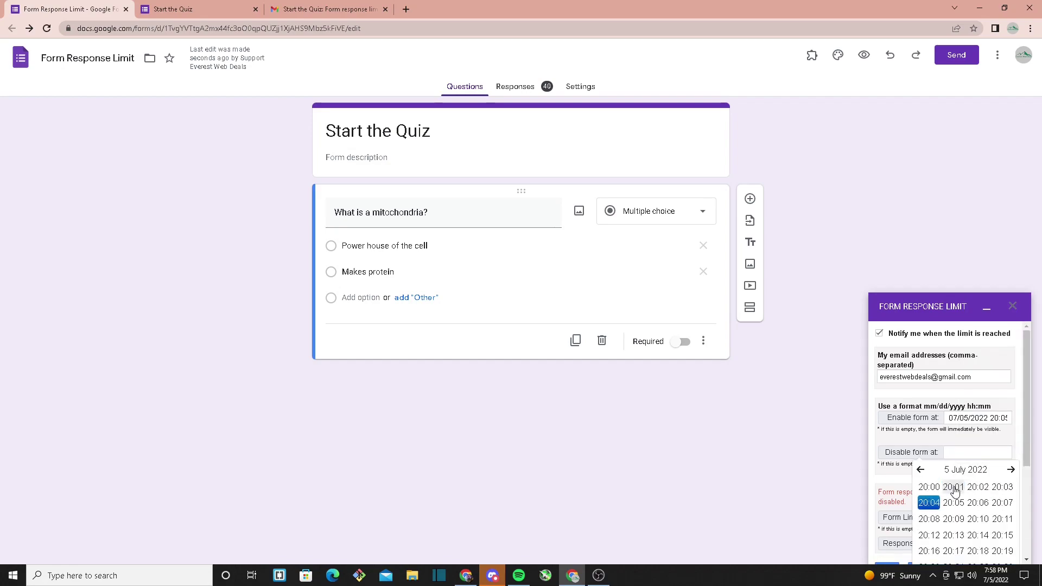
{"action": "left_click", "coordinate": [950, 520]}
{"action": "scroll", "coordinate": [885, 477], "scroll_direction": "down", "scroll_amount": 1}
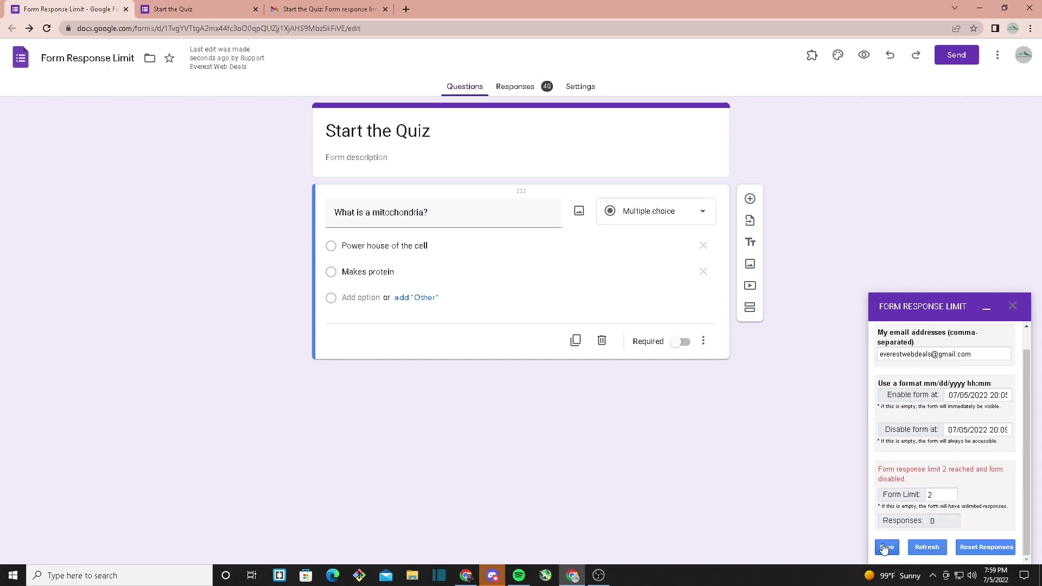
{"action": "left_click", "coordinate": [882, 547]}
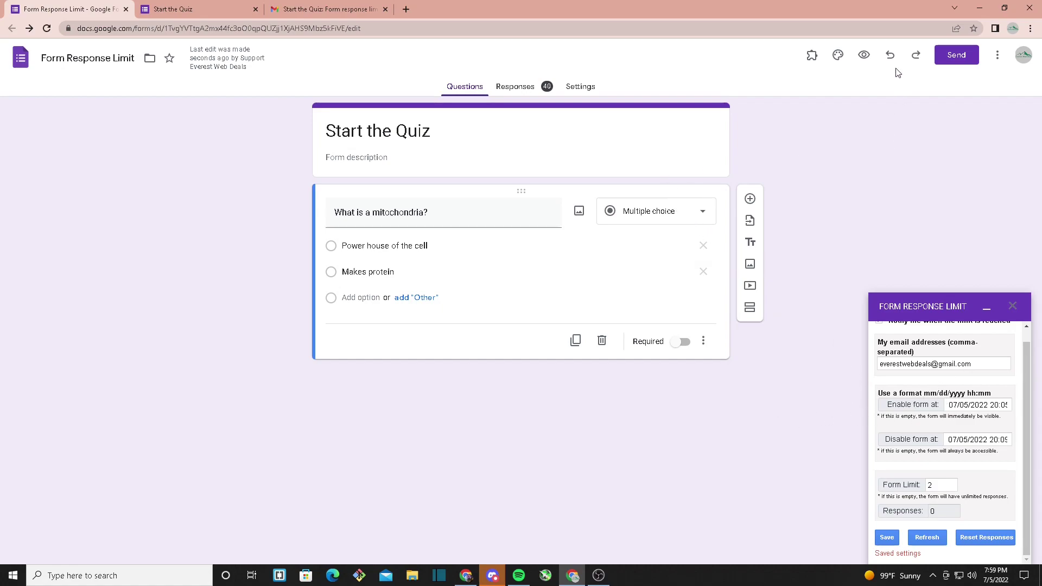
Step: Preview the quiz to see it closed before opening time, then return to the editor
{"action": "left_click", "coordinate": [864, 55]}
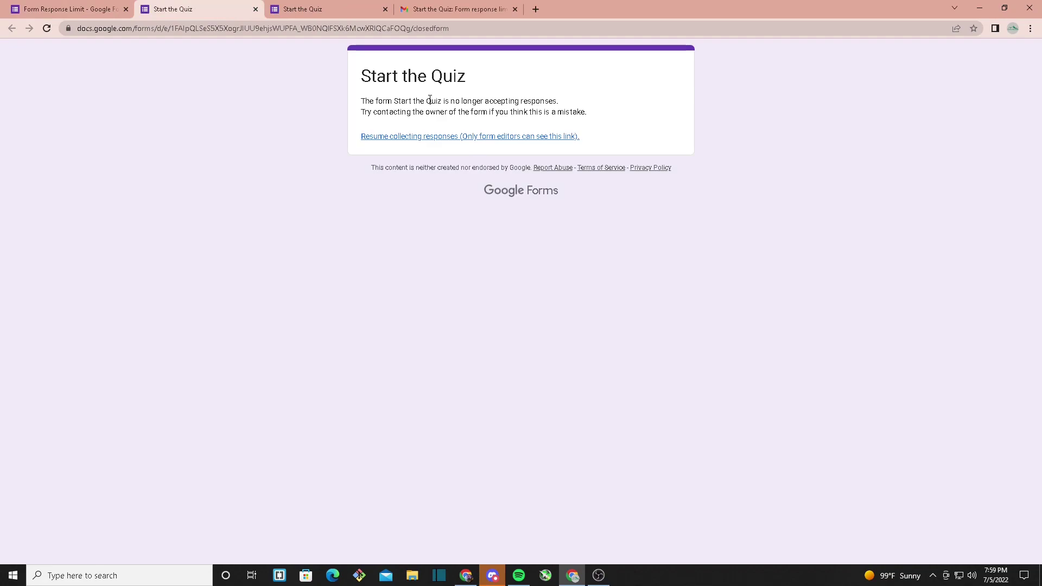
{"action": "left_click_drag", "start_coordinate": [449, 100], "coordinate": [578, 104]}
{"action": "left_click", "coordinate": [462, 100]}
{"action": "left_click_drag", "start_coordinate": [456, 101], "coordinate": [537, 103]}
{"action": "left_click", "coordinate": [531, 102]}
{"action": "left_click", "coordinate": [30, 10]}
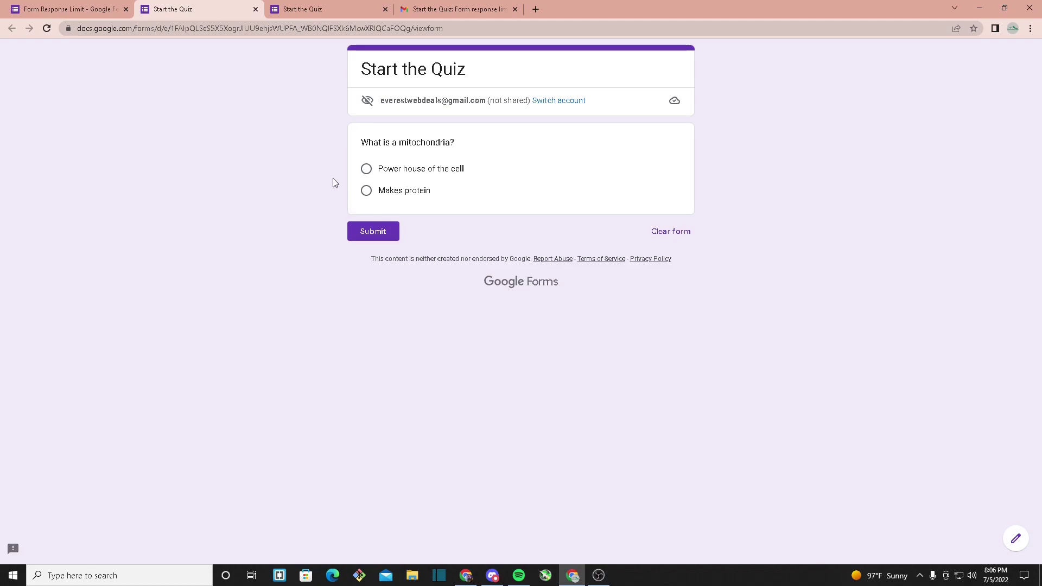
Step: Preview the quiz after 20:09 to confirm it shows as closed
{"action": "left_click", "coordinate": [65, 7]}
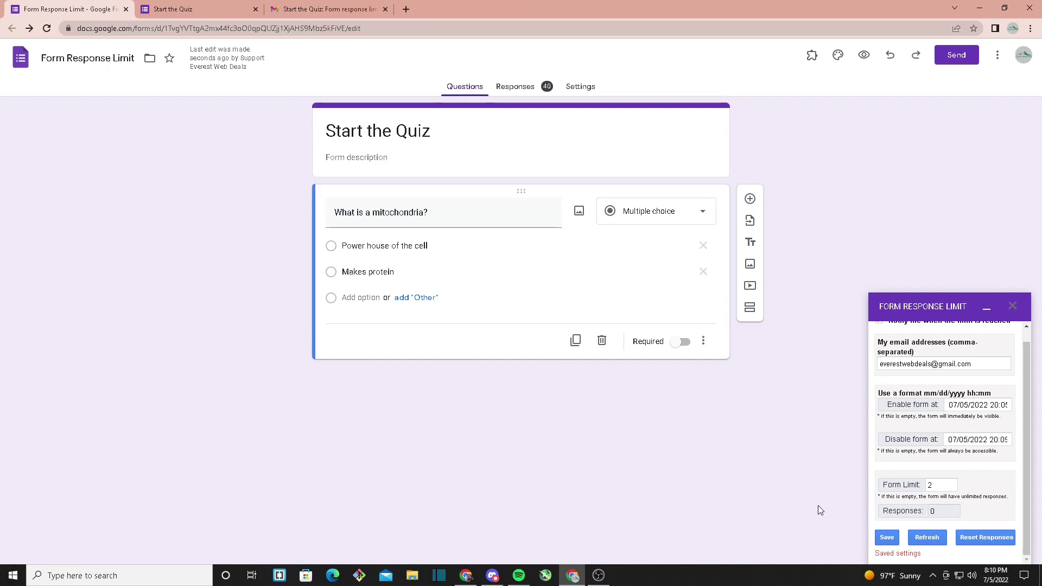
{"action": "left_click", "coordinate": [863, 55]}
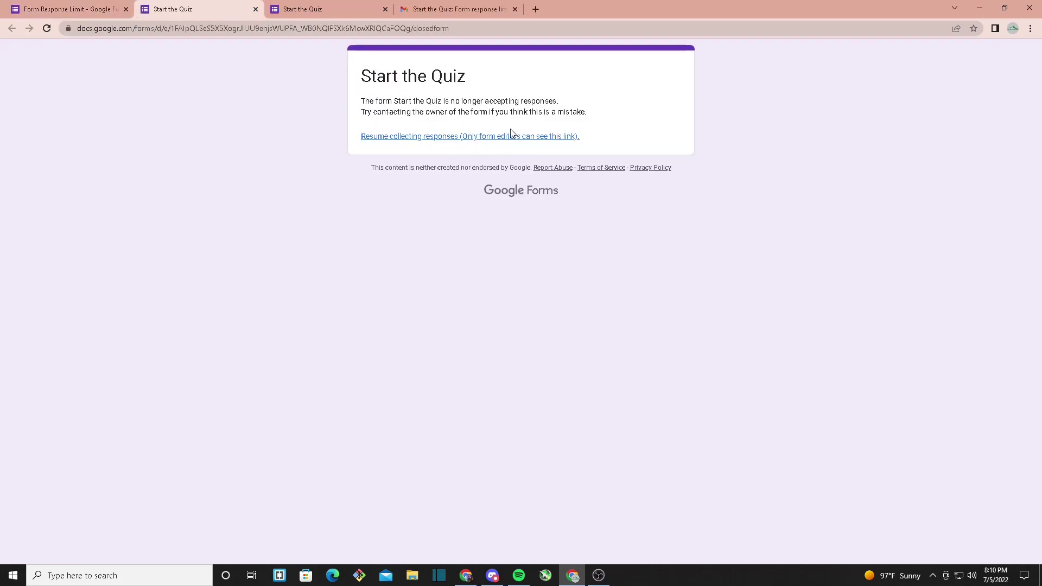
{"action": "left_click", "coordinate": [375, 11]}
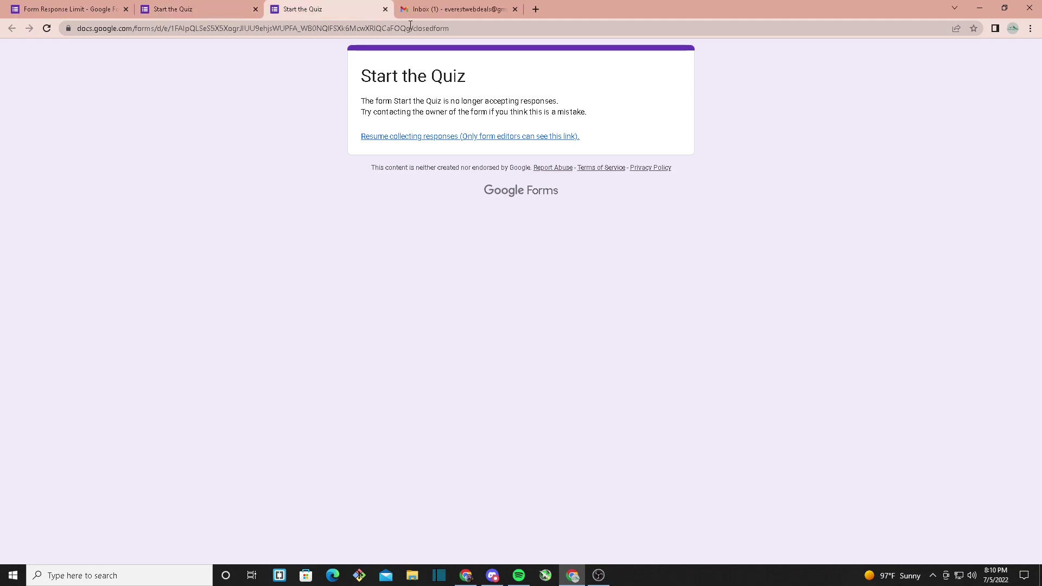
Step: Open the newest time-up notification email in Gmail reporting the quiz disabled
{"action": "left_click", "coordinate": [448, 4]}
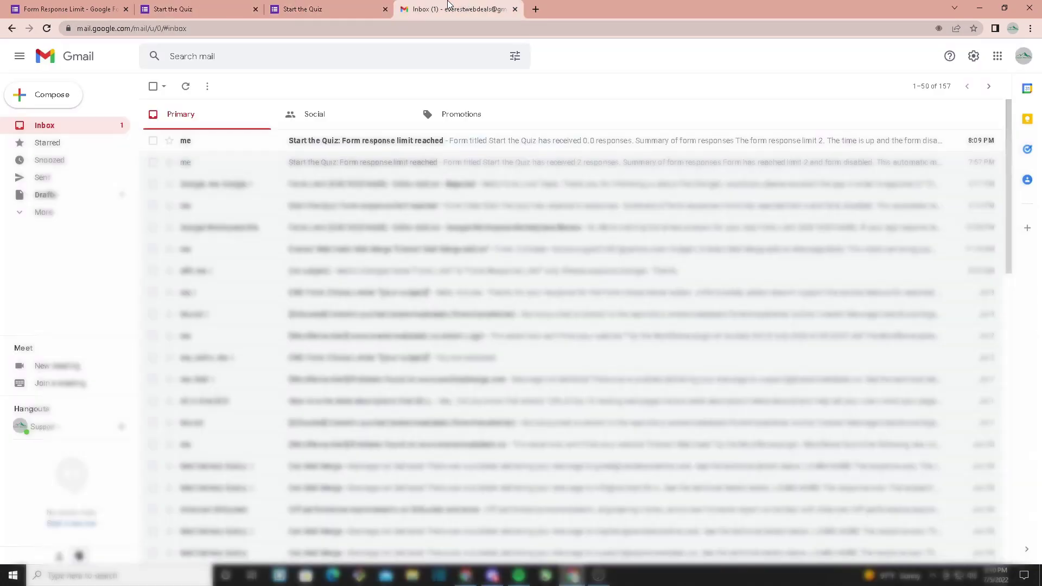
{"action": "left_click", "coordinate": [314, 142]}
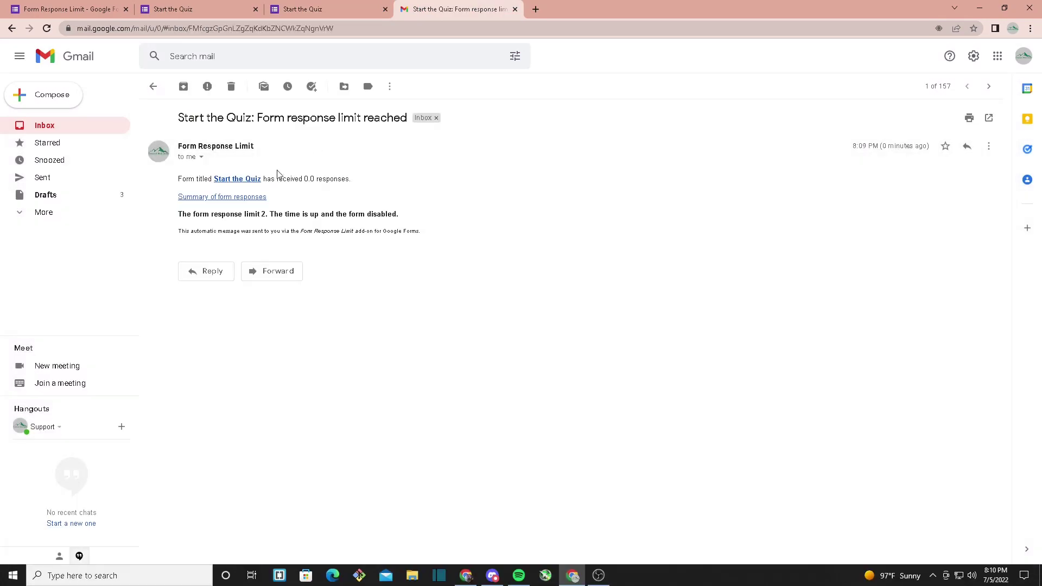
{"action": "double_click", "coordinate": [270, 118]}
{"action": "left_click_drag", "start_coordinate": [270, 120], "coordinate": [409, 140]}
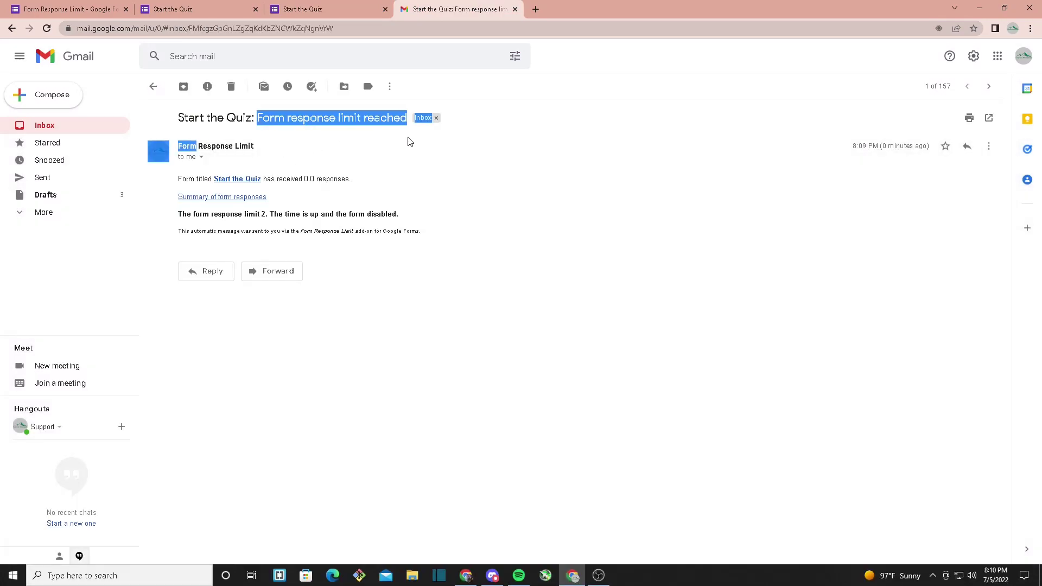